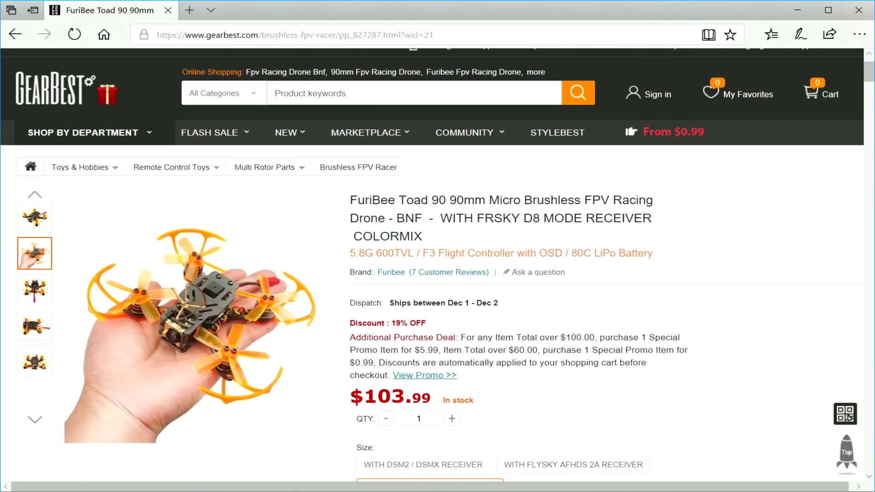
Step: Examine the FuriBee Toad 90 product page, including its price, receiver options, description, specifications and feature images
scroll(809, 229, "down", 1)
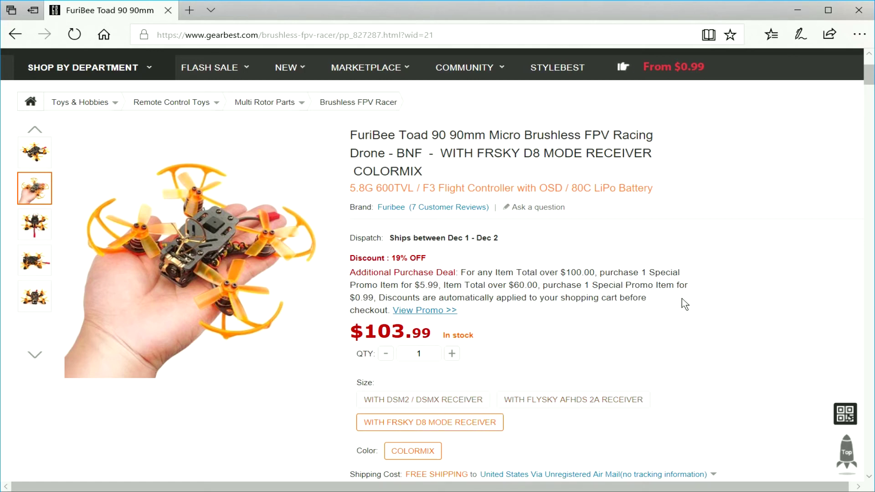
scroll(738, 279, "down", 12)
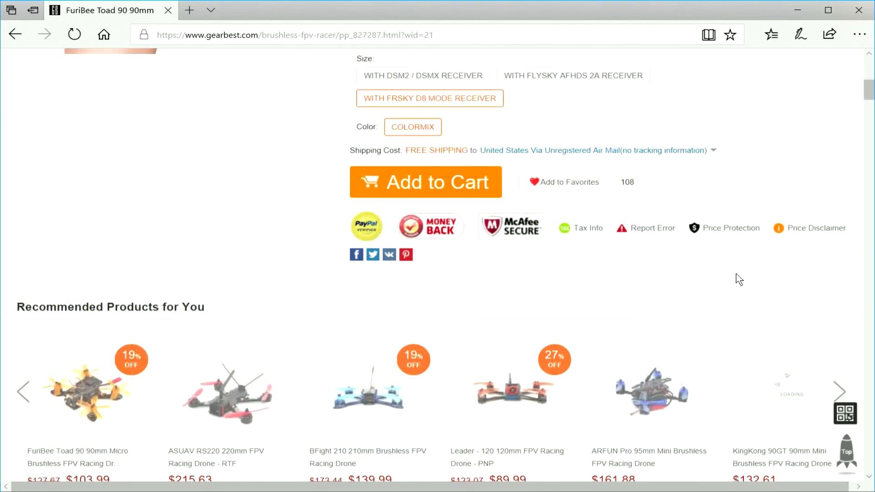
scroll(738, 279, "down", 4)
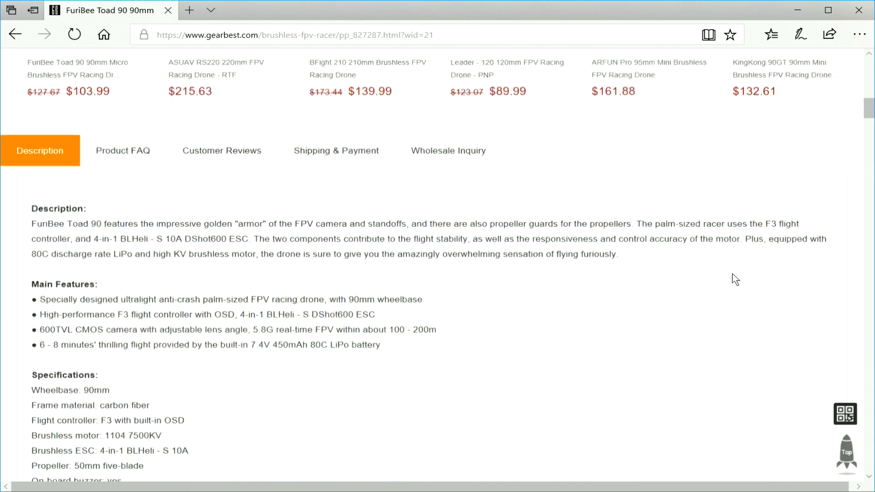
scroll(735, 279, "down", 5)
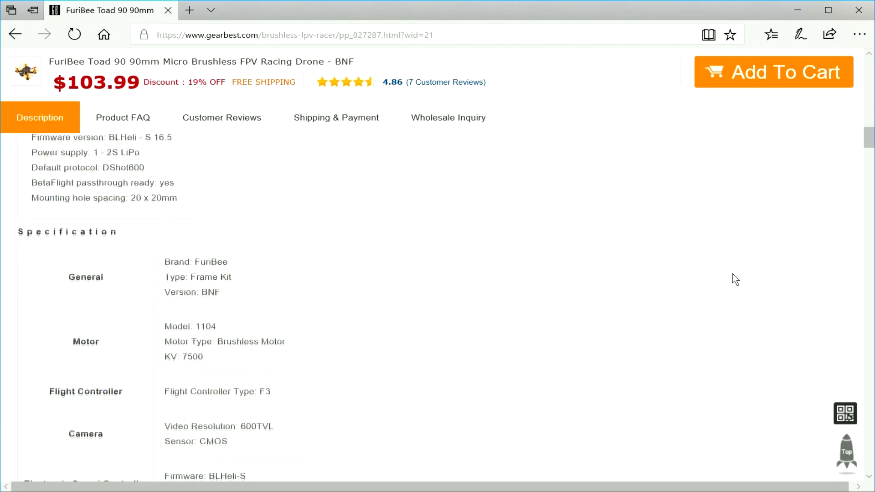
scroll(735, 279, "down", 10)
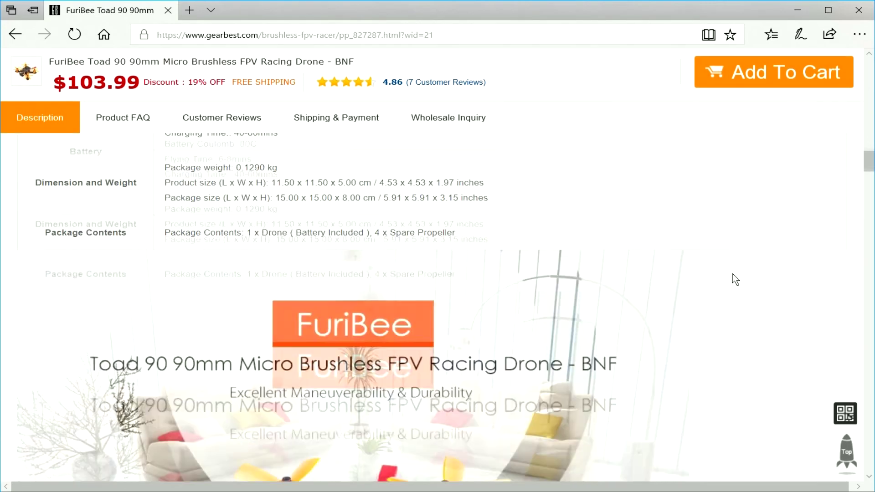
scroll(735, 279, "down", 10)
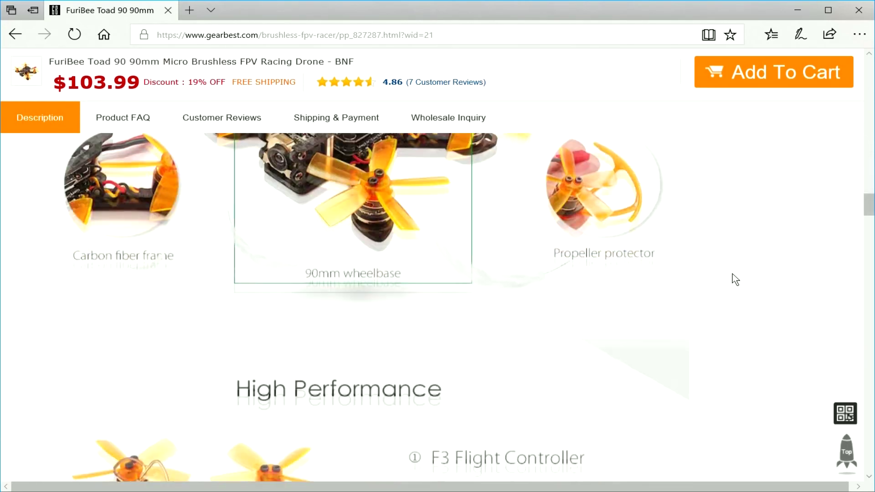
scroll(735, 279, "down", 10)
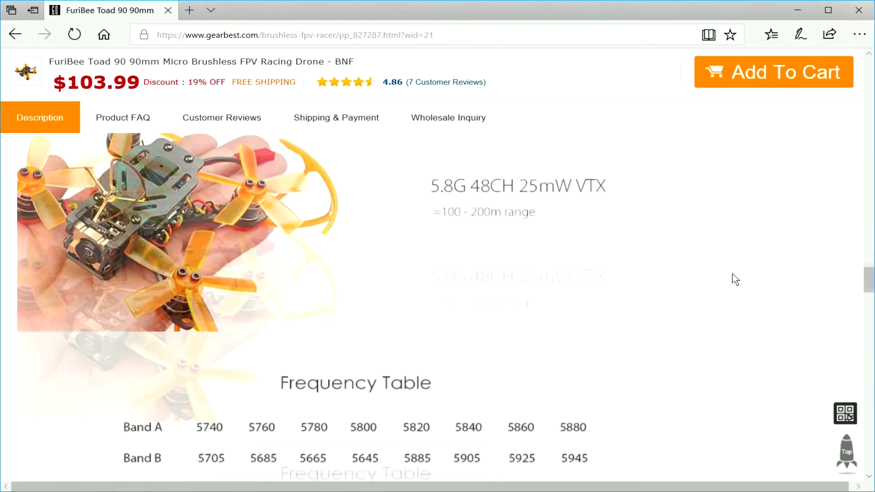
scroll(732, 279, "down", 5)
scroll(732, 279, "up", 6)
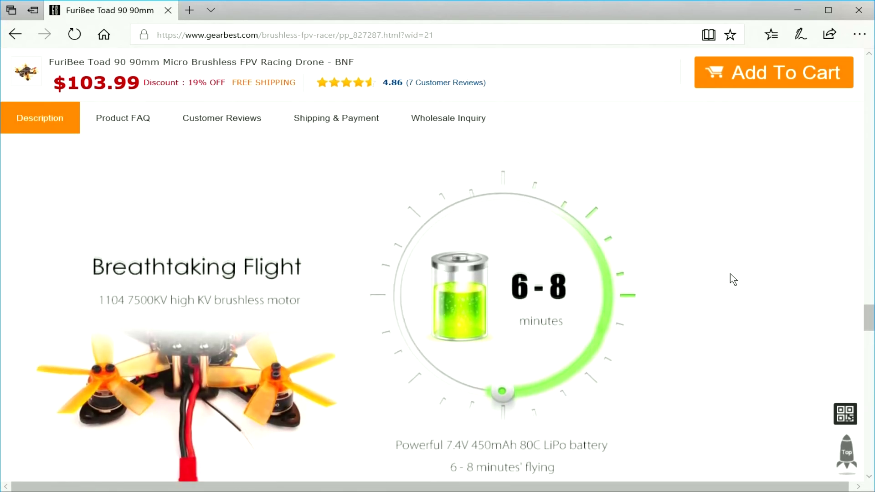
left_click_drag(871, 318, 853, 80)
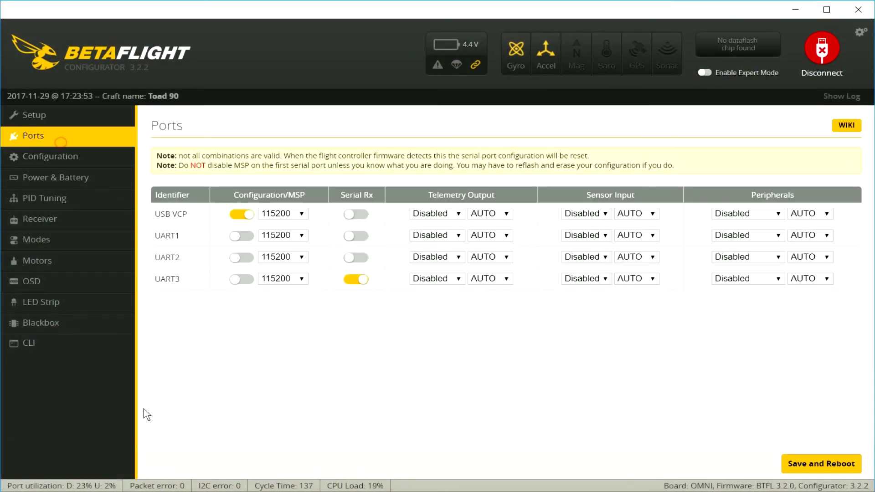
Step: In Betaflight Configurator, turn off MOTOR_STOP and disarming regardless of throttle in the ESC/motor features, and save with a reboot
left_click(45, 157)
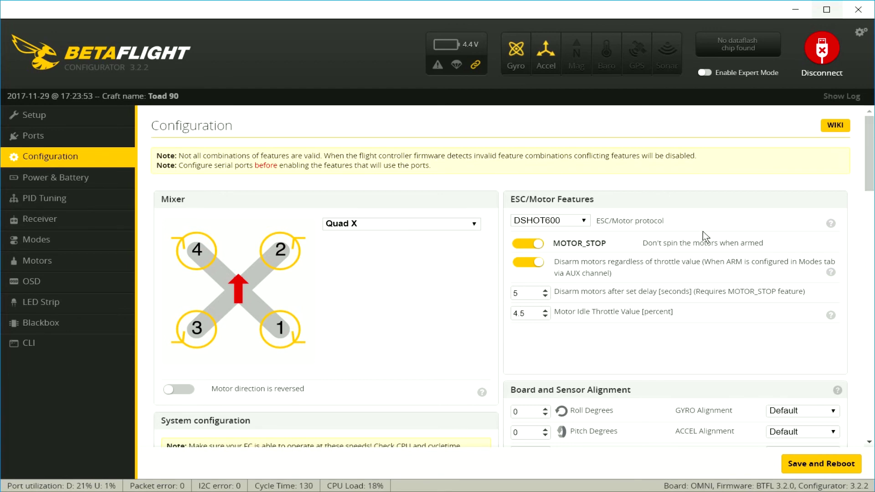
scroll(706, 237, "down", 2)
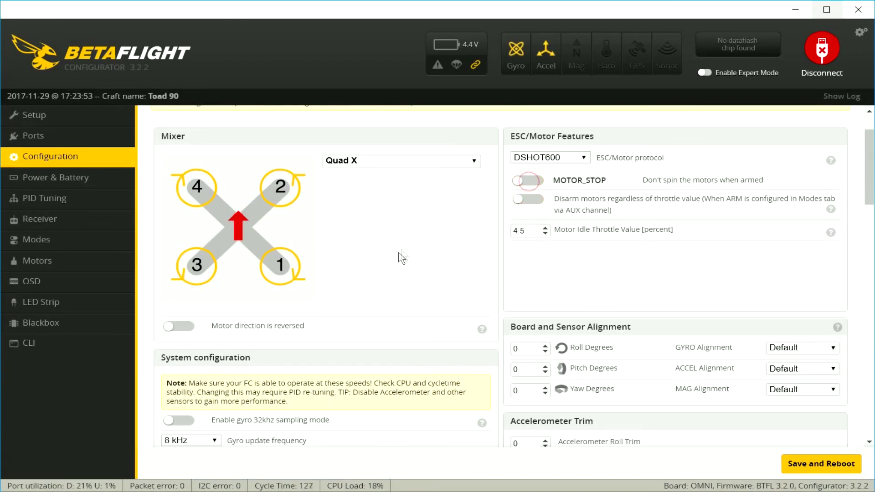
scroll(401, 258, "down", 4)
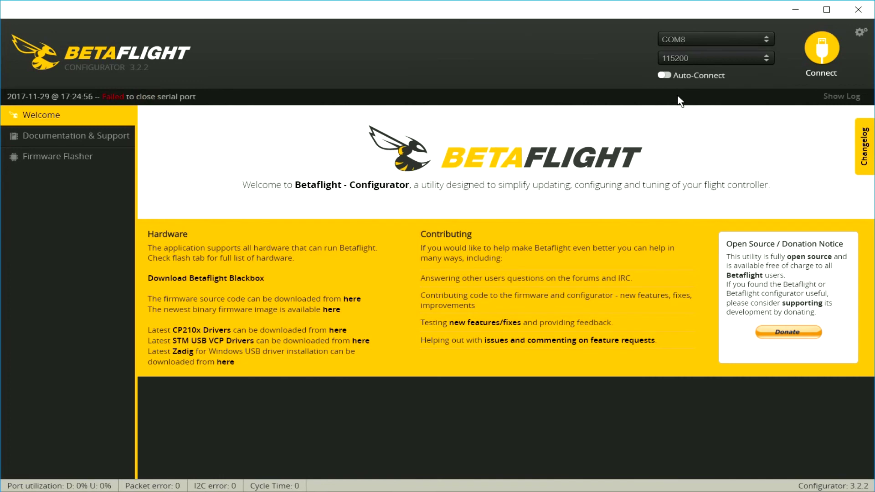
Step: Reconnect to the flight controller and set the PID loop frequency to 4 kHz in the system configuration
left_click(818, 54)
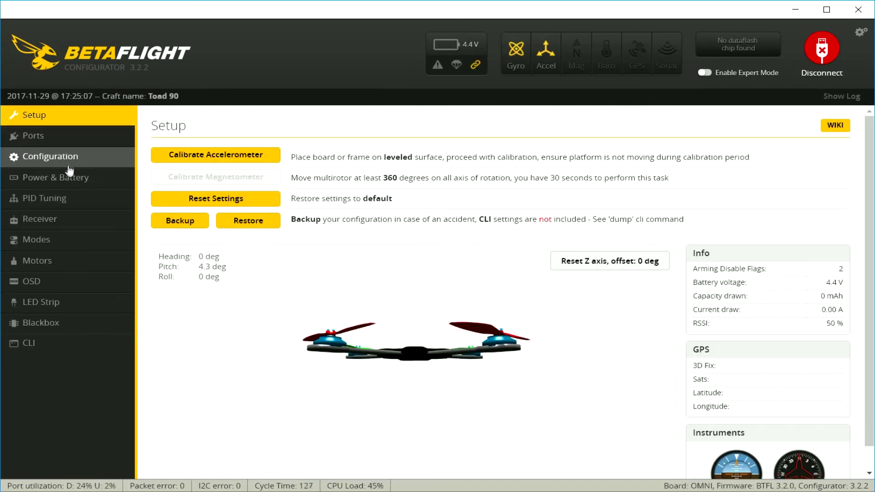
left_click(73, 157)
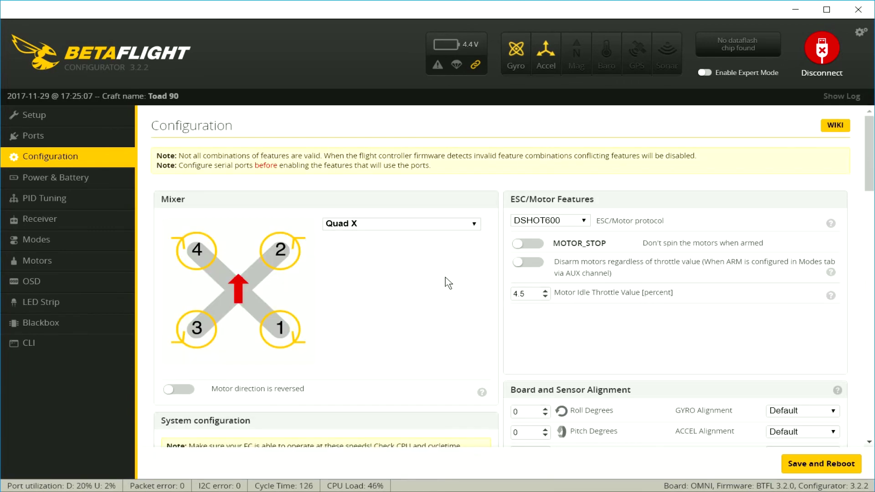
scroll(474, 280, "down", 4)
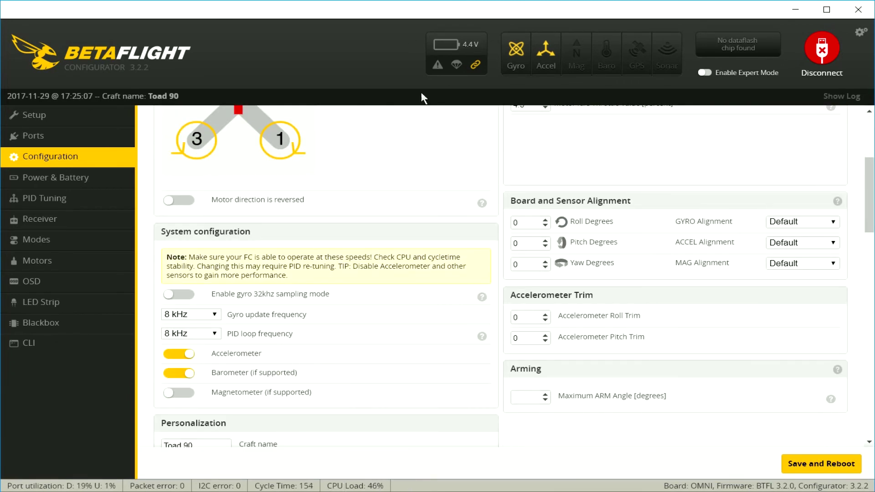
left_click(182, 334)
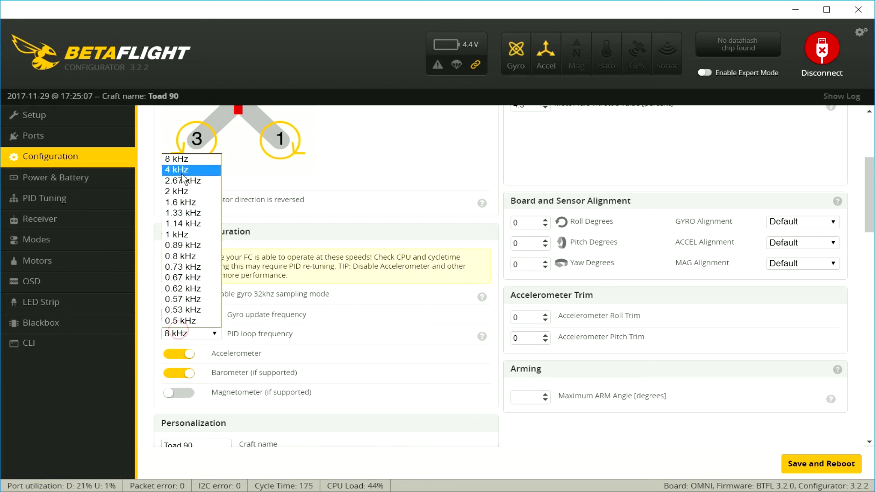
left_click(181, 172)
Step: Turn off the barometer in the system configuration and disable the LED_STRIP feature
scroll(319, 255, "down", 3)
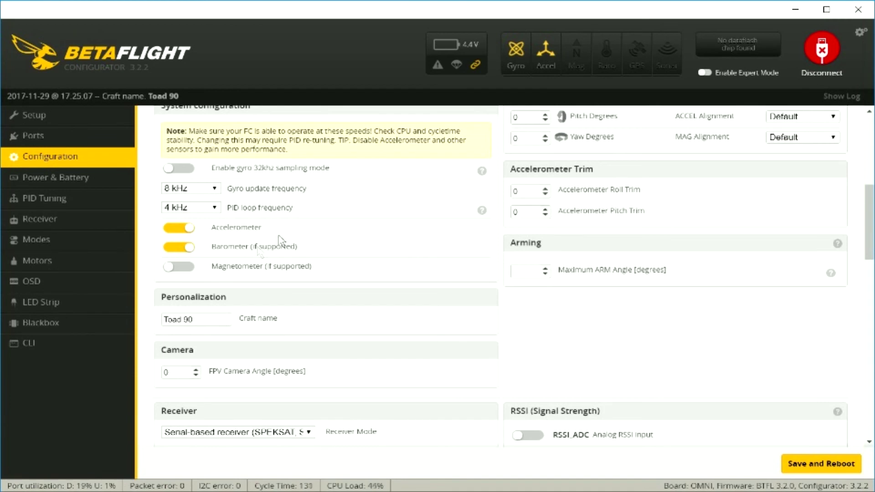
left_click(179, 247)
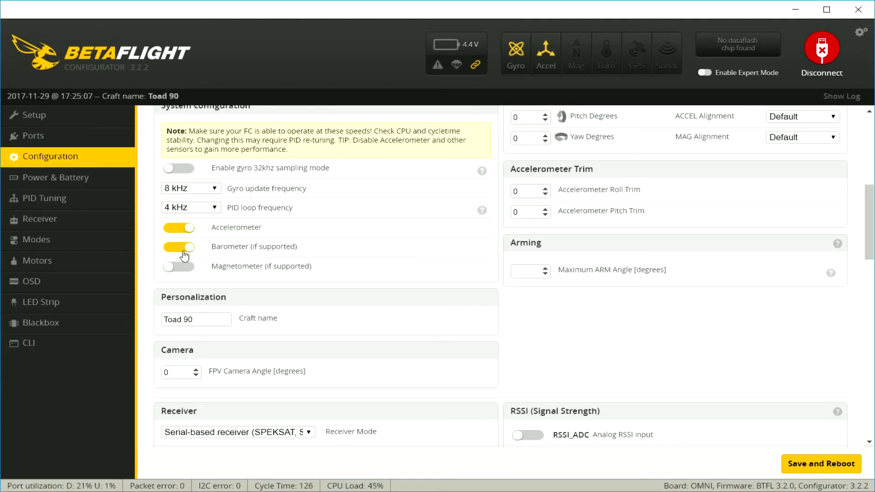
scroll(482, 252, "down", 3)
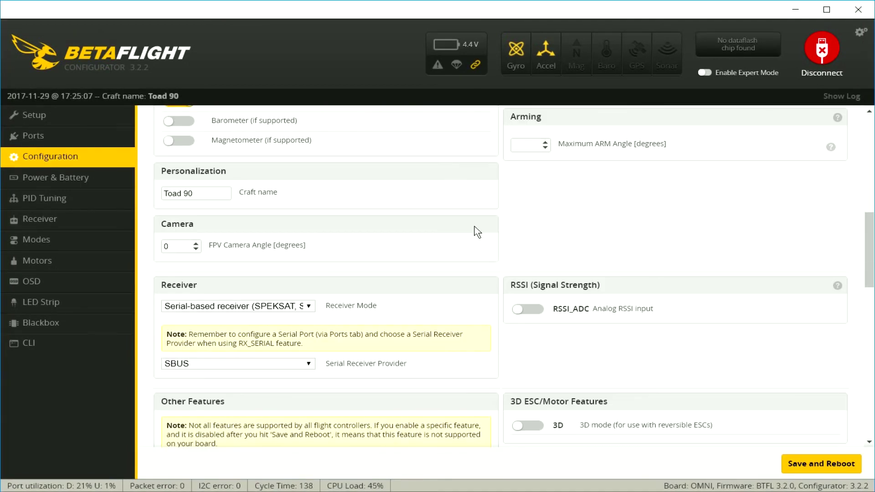
scroll(477, 232, "down", 2)
scroll(410, 214, "down", 2)
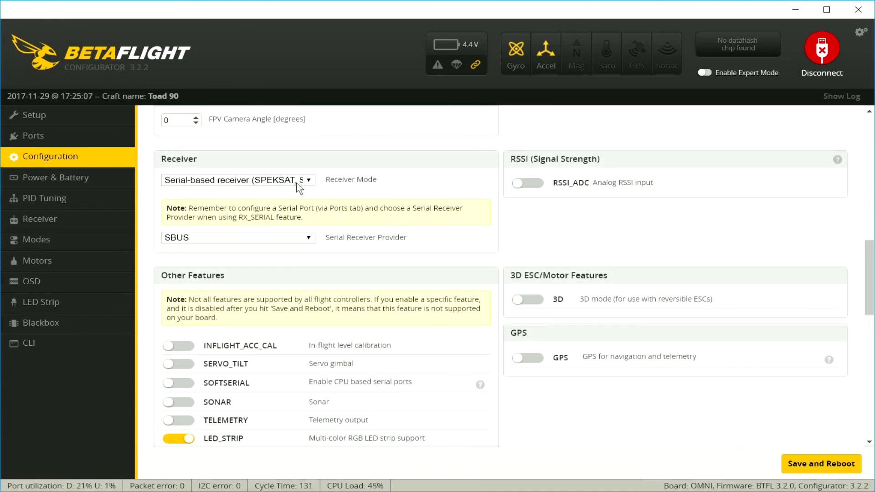
scroll(542, 215, "down", 8)
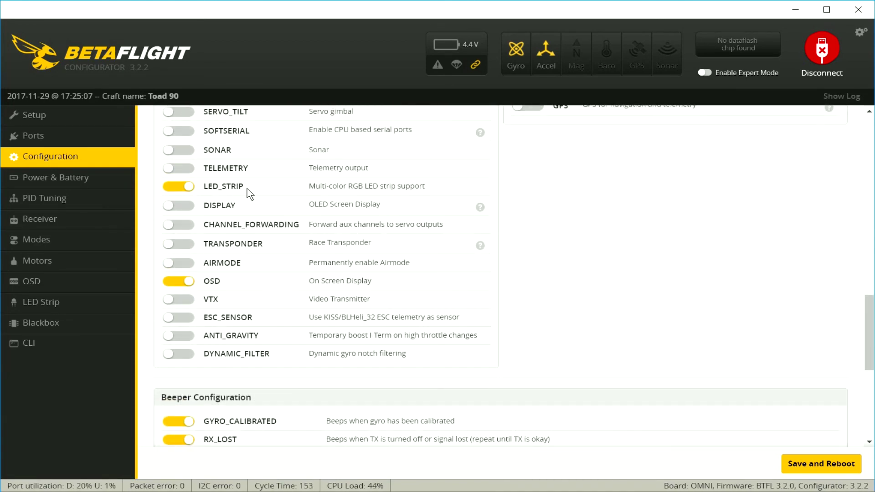
left_click(174, 185)
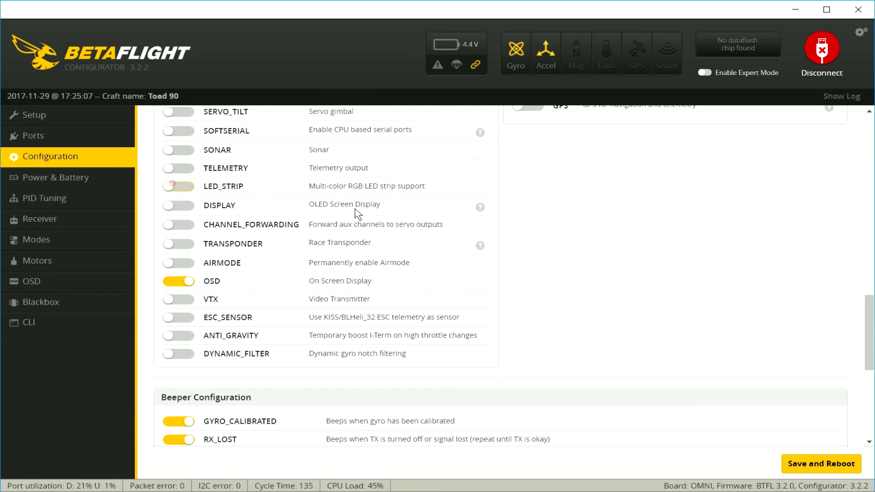
Step: Review the remaining features and the beeper configuration, and save the configuration with a reboot
scroll(518, 209, "down", 2)
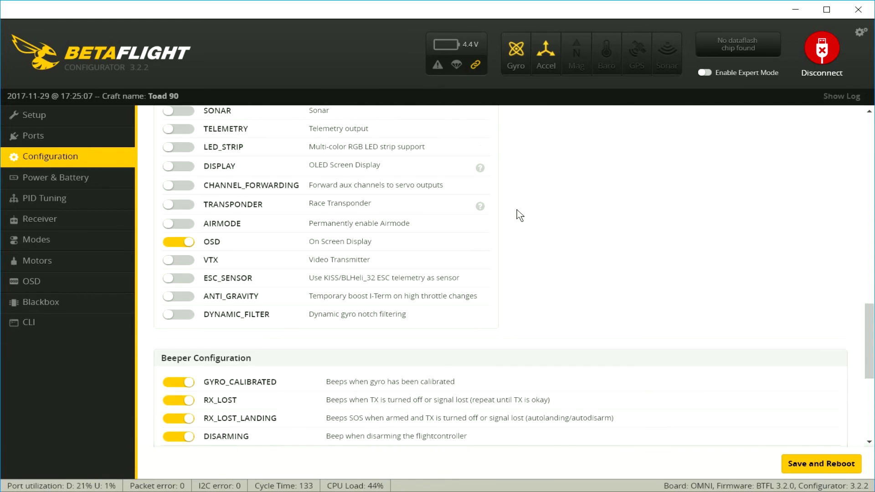
scroll(273, 241, "down", 2)
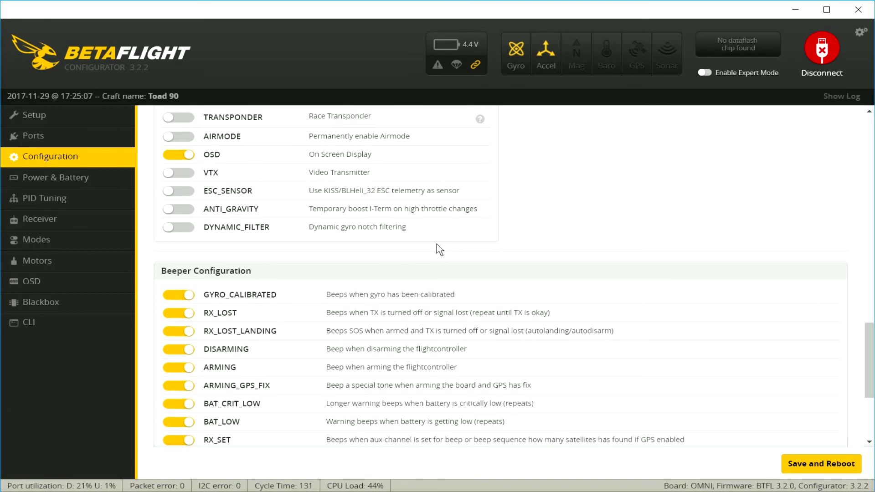
scroll(435, 246, "down", 6)
scroll(381, 314, "up", 6)
scroll(381, 314, "down", 6)
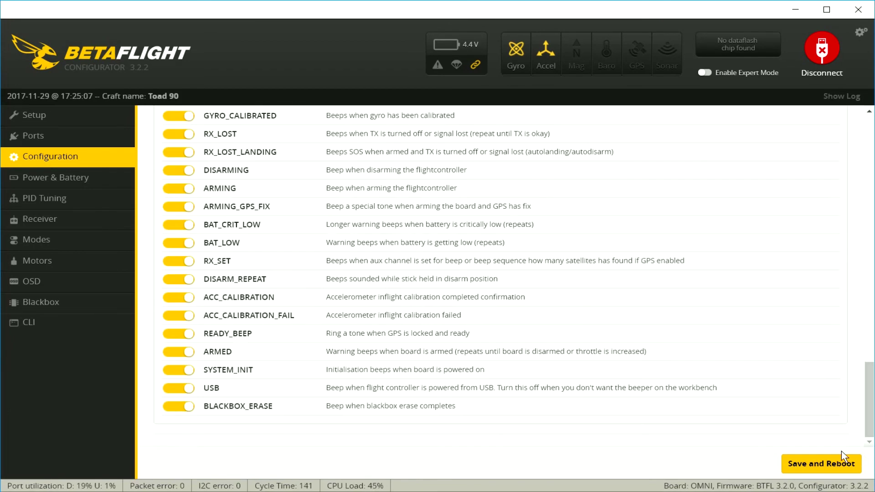
left_click(789, 474)
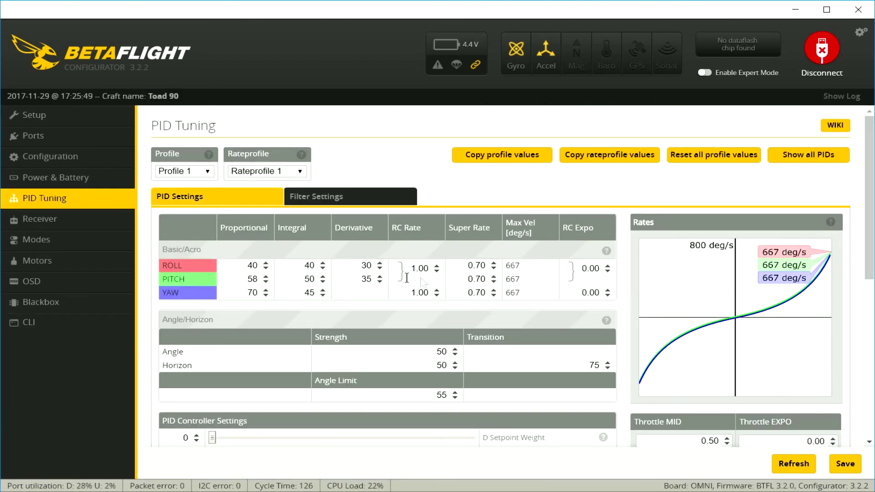
Step: Load PID Profile 2 to compare its tuning values and switch back to Profile 1
left_click(207, 171)
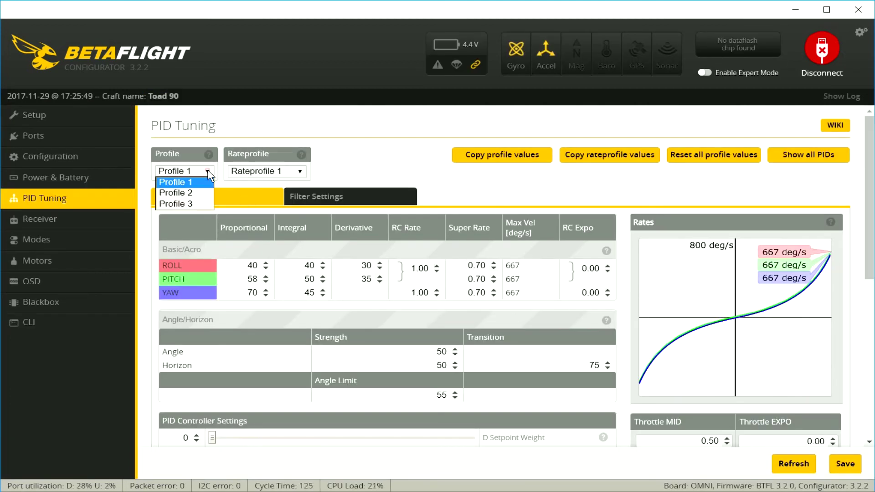
left_click(185, 192)
left_click(190, 173)
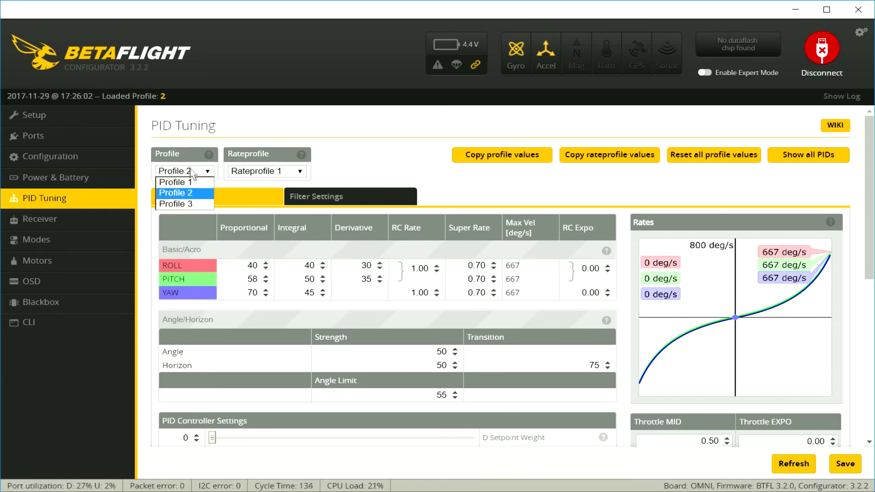
left_click(189, 172)
left_click(190, 173)
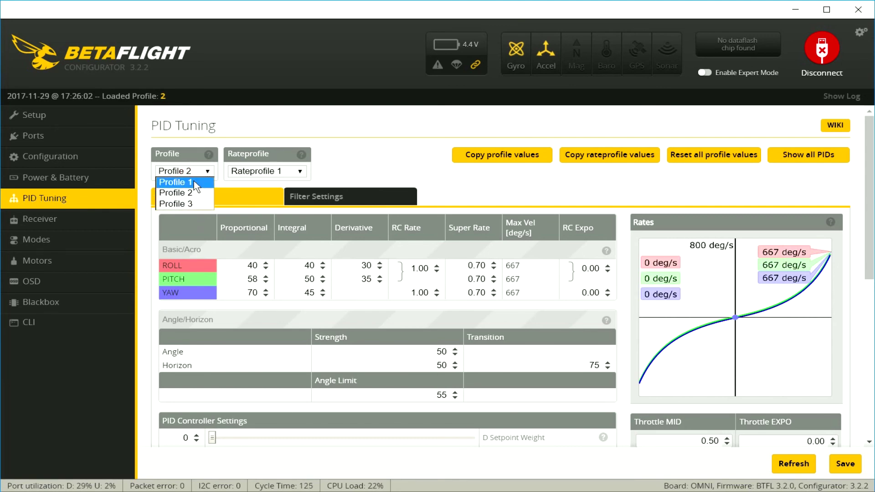
left_click(180, 182)
Step: Examine Profile 1's PID controller, anti-gravity, throttle and TPA settings
scroll(530, 278, "down", 5)
scroll(528, 280, "down", 2)
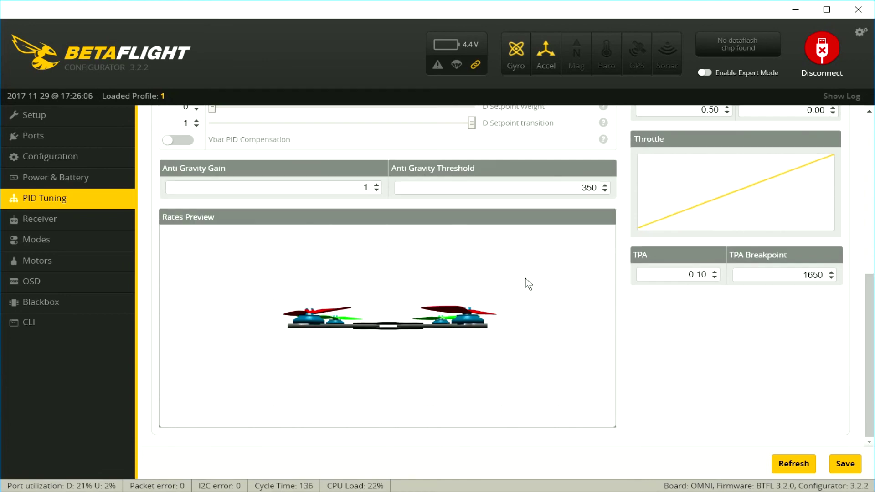
scroll(524, 280, "up", 1)
scroll(361, 214, "up", 6)
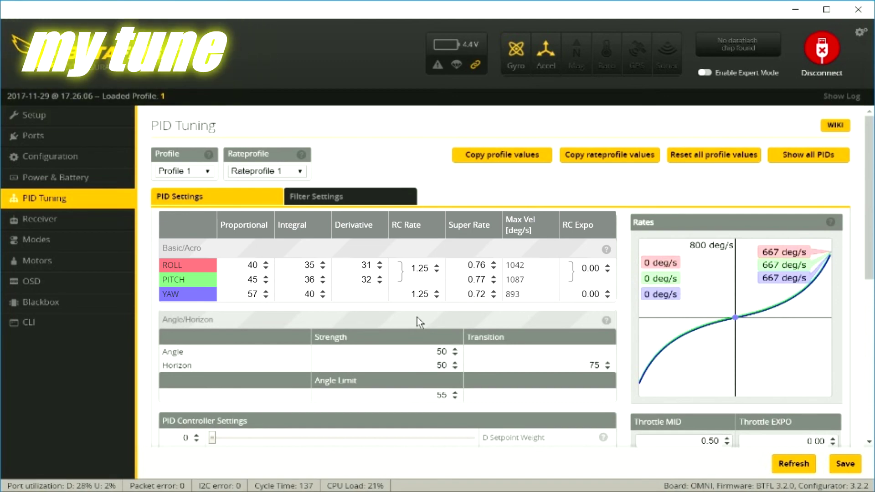
Step: Set the receiver's channel map to the FrSky / Futaba / Hitec preset (AETR1234) and save the receiver settings
left_click(39, 219)
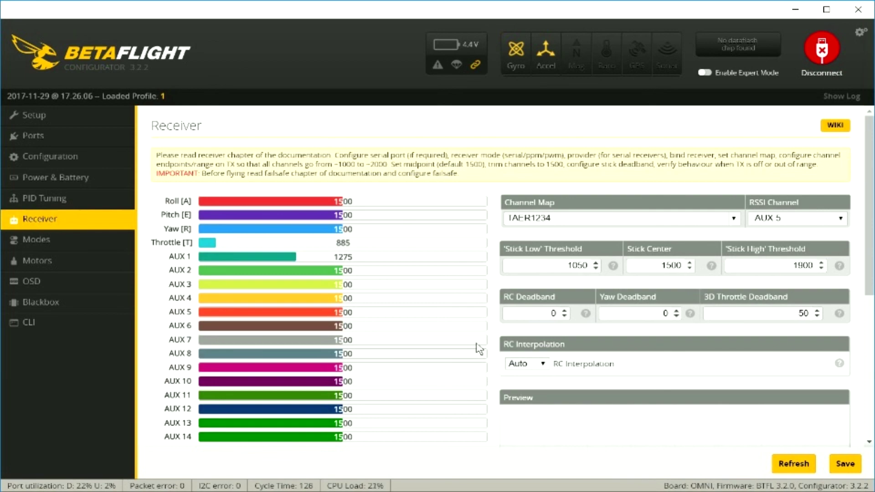
scroll(479, 227, "down", 2)
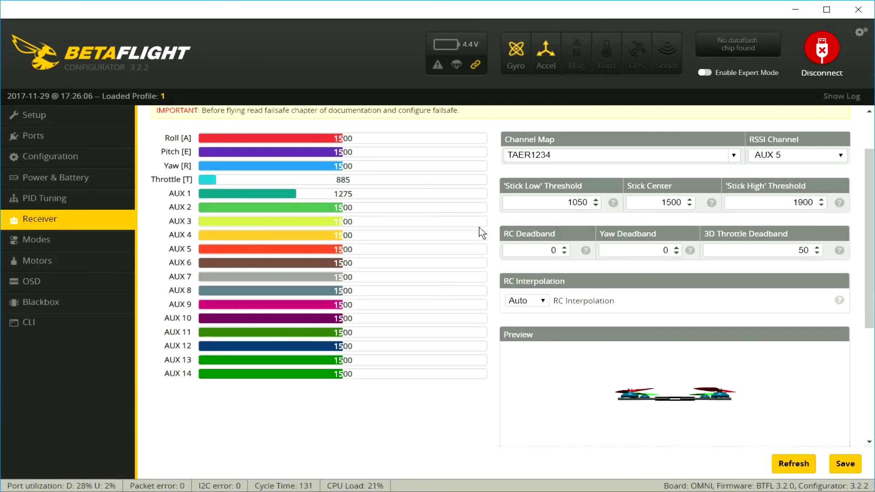
scroll(480, 227, "down", 6)
scroll(479, 227, "up", 8)
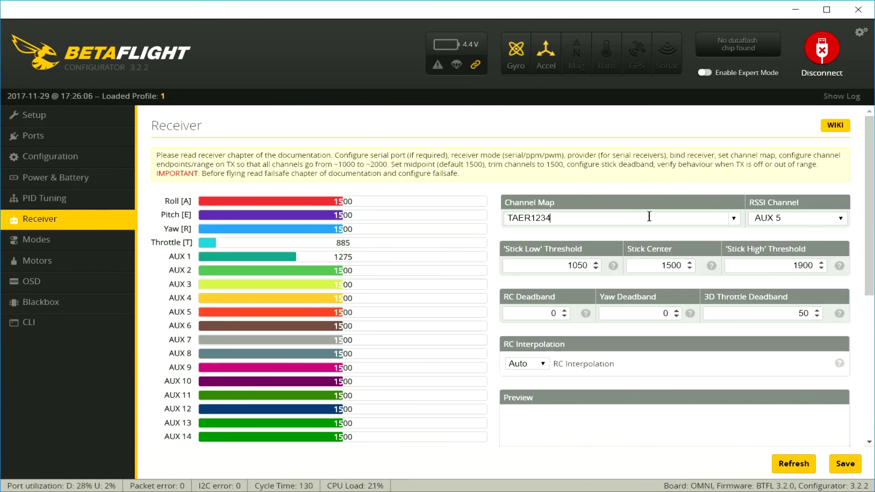
left_click(674, 218)
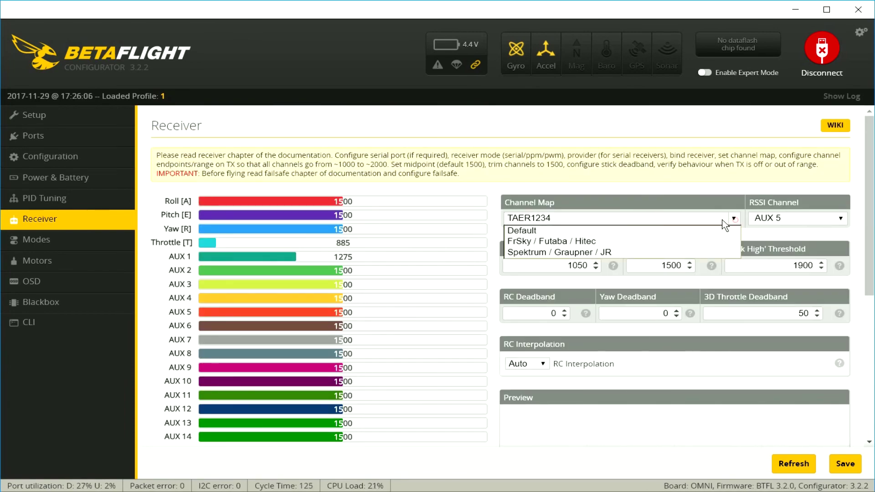
left_click(559, 233)
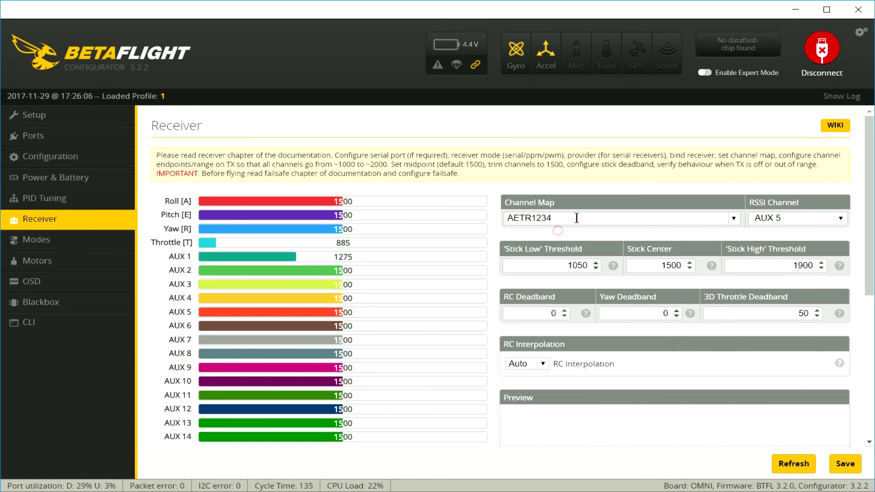
left_click(733, 218)
left_click(619, 242)
left_click(846, 463)
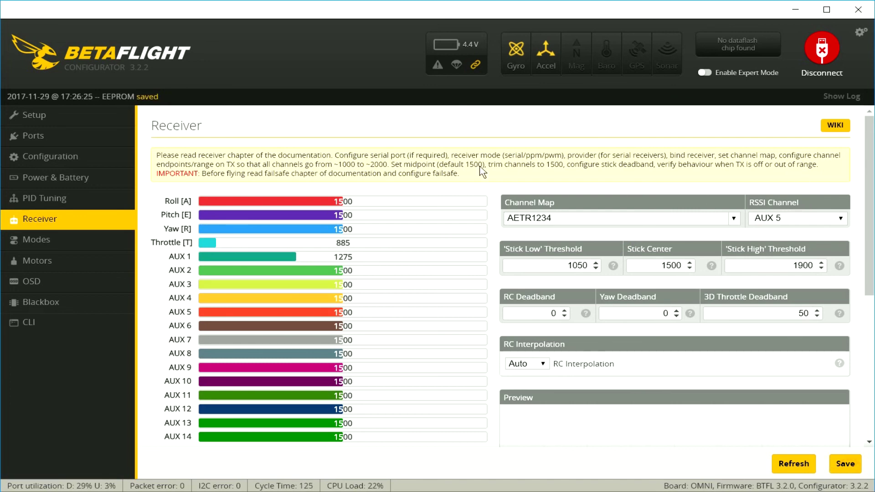
Step: In the flight modes, remove the ANGLE range and raise the ARM range's minimum on AUX 1 to 1775
left_click(70, 240)
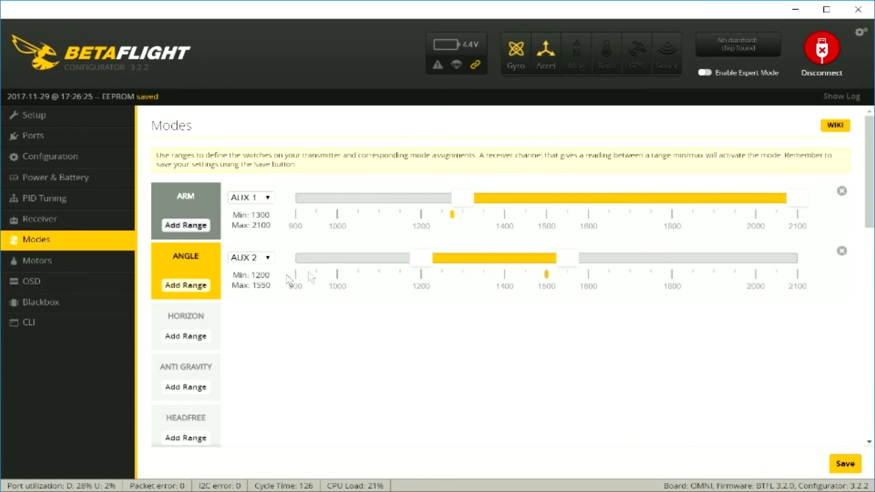
scroll(318, 272, "down", 1)
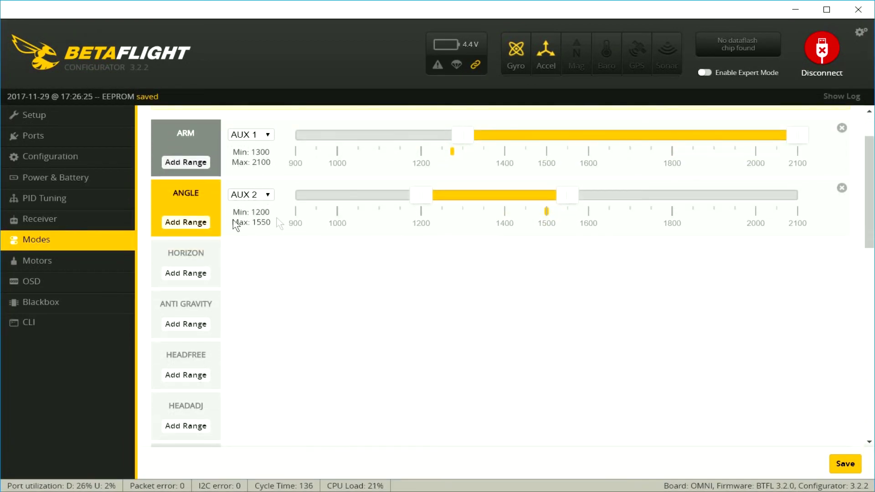
left_click(842, 188)
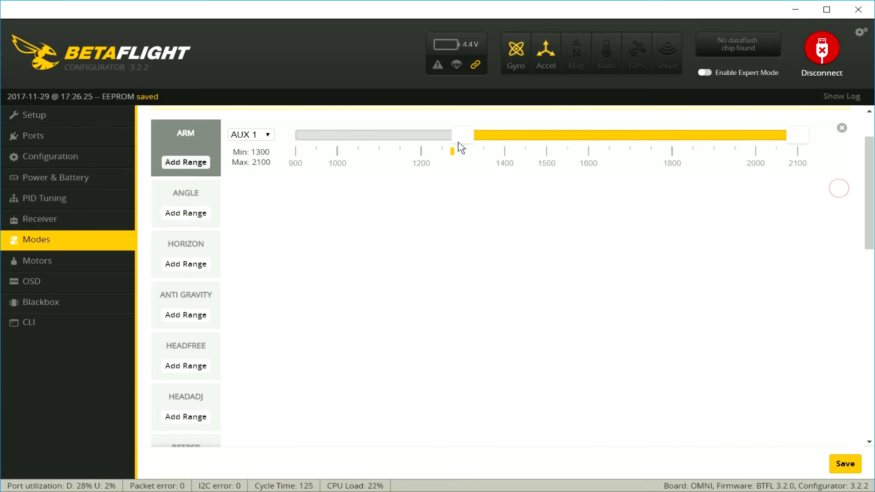
left_click_drag(461, 137, 669, 143)
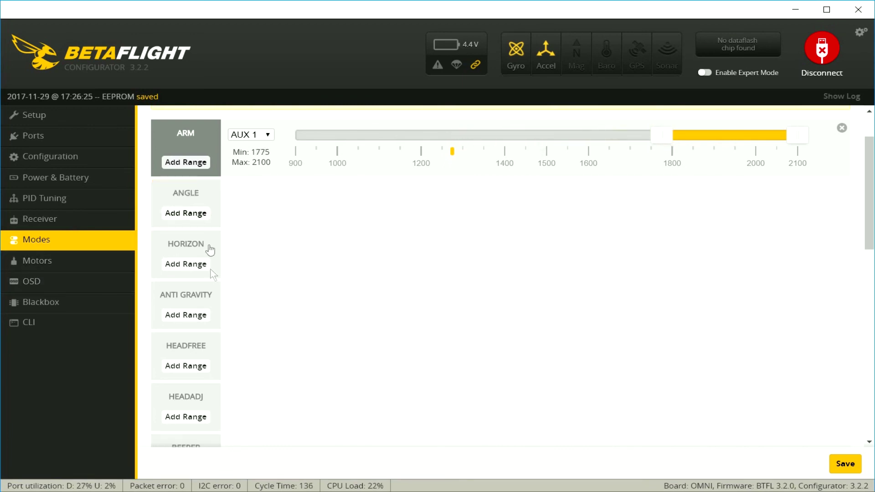
Step: Add a HORIZON mode range from 1325 to 1725 and assign it to AUX 2
left_click(190, 265)
left_click_drag(512, 248, 566, 248)
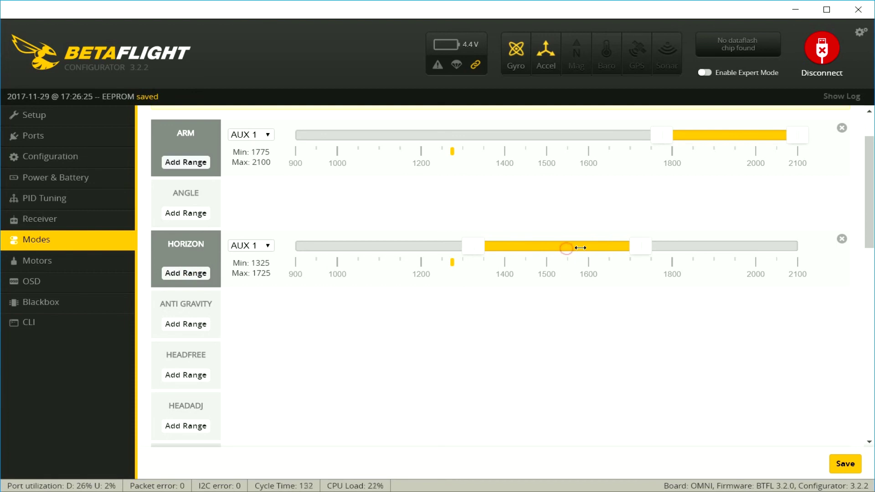
left_click(250, 246)
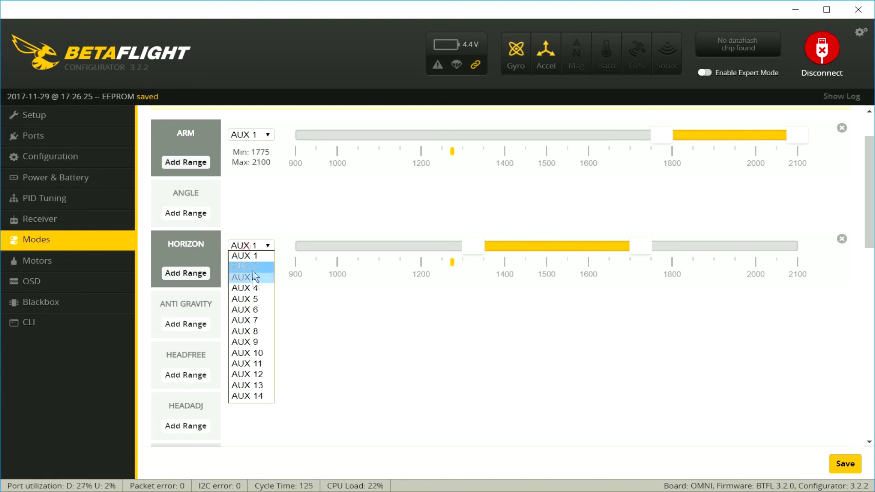
left_click(252, 266)
Step: Add a BEEPER mode range from 1700 to 2100 and assign it to AUX 2
scroll(455, 297, "down", 3)
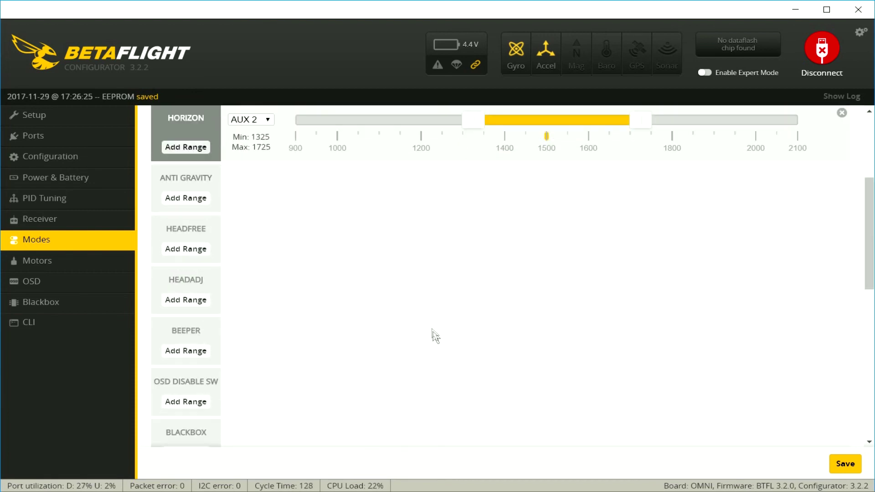
scroll(412, 283, "down", 2)
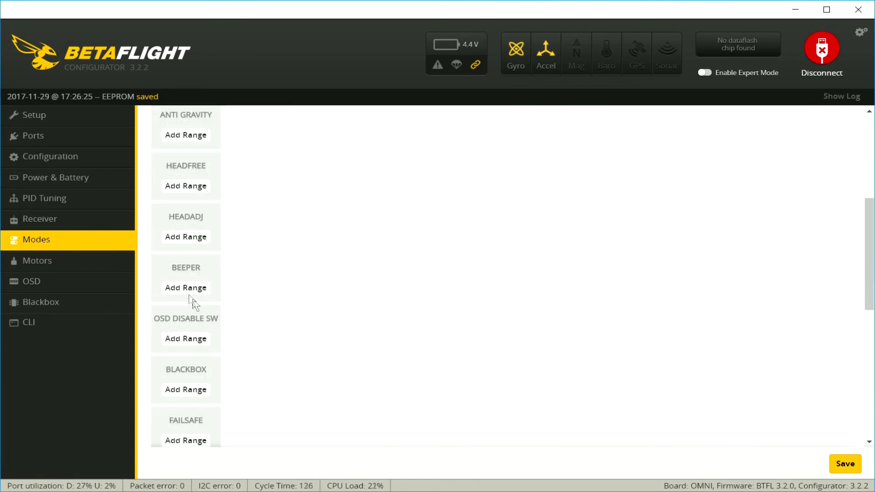
left_click(197, 297)
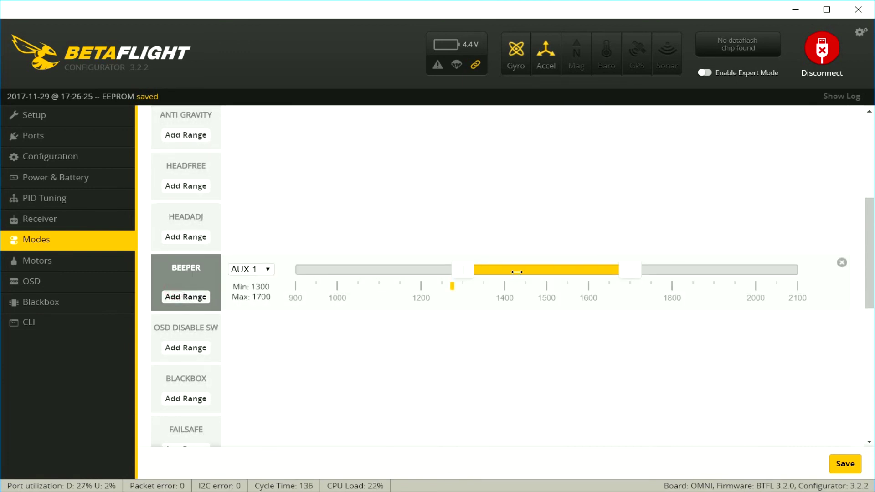
left_click_drag(518, 268, 686, 268)
left_click(265, 269)
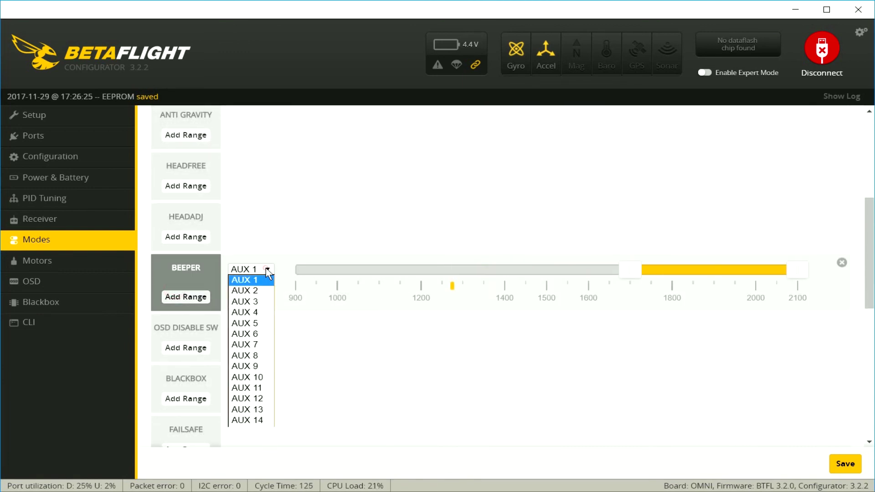
left_click(245, 290)
Step: Check the edited mode ranges, remove the AIR MODE range and save the modes
scroll(584, 349, "up", 5)
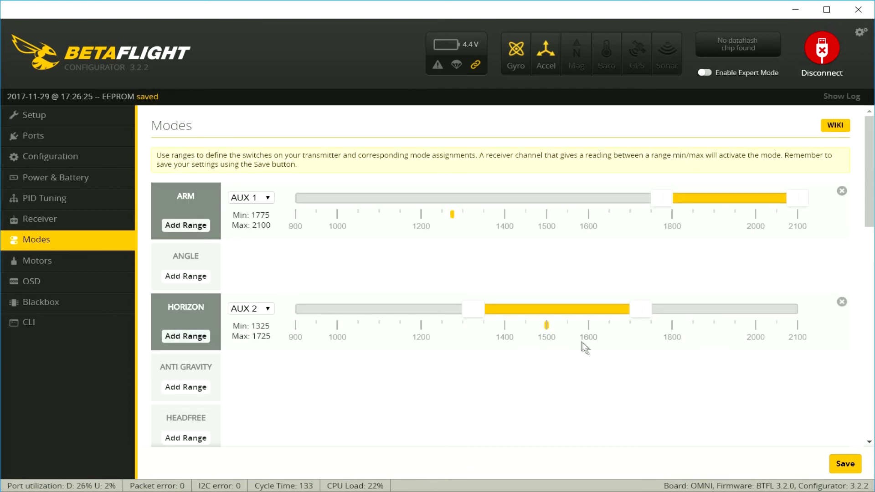
scroll(582, 342, "down", 5)
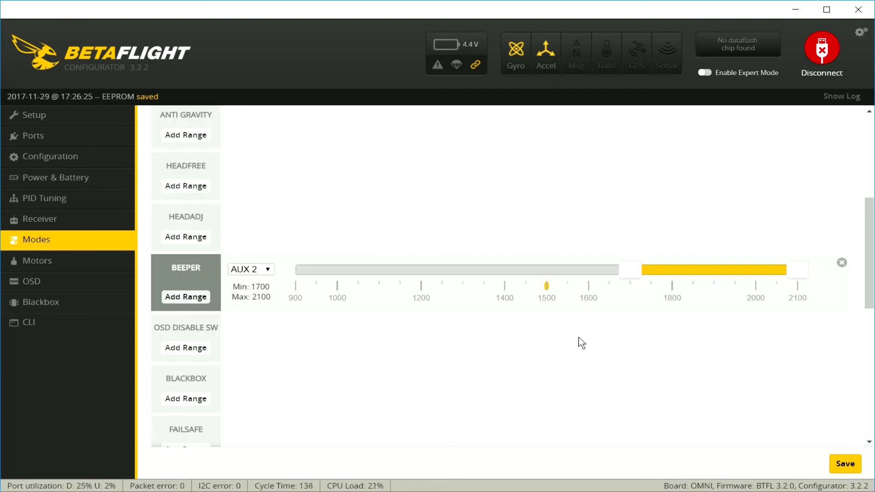
scroll(592, 338, "down", 5)
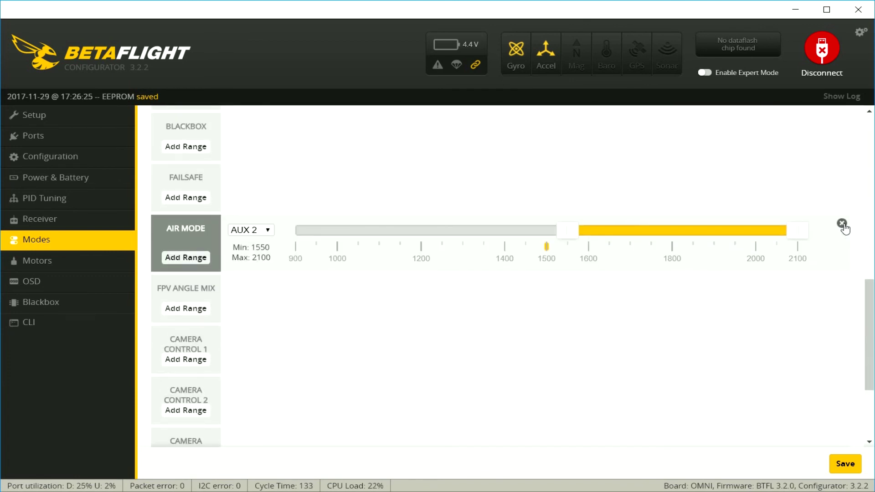
left_click(843, 223)
scroll(528, 329, "down", 3)
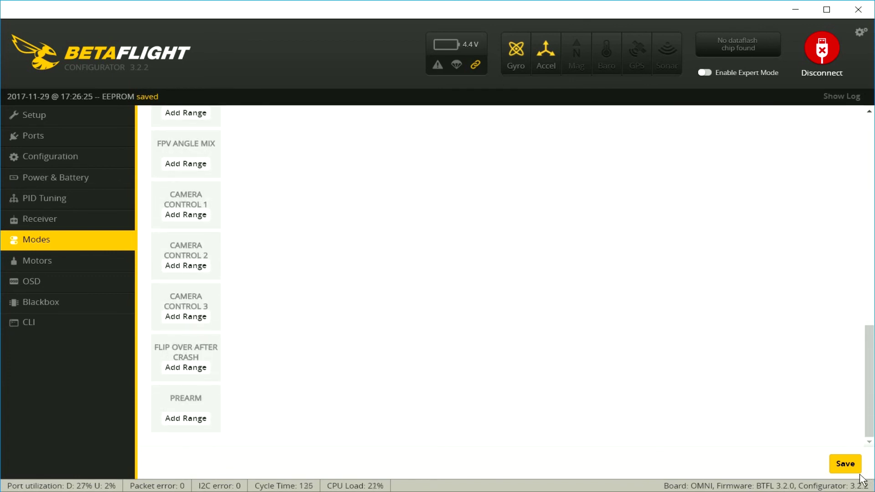
left_click(847, 465)
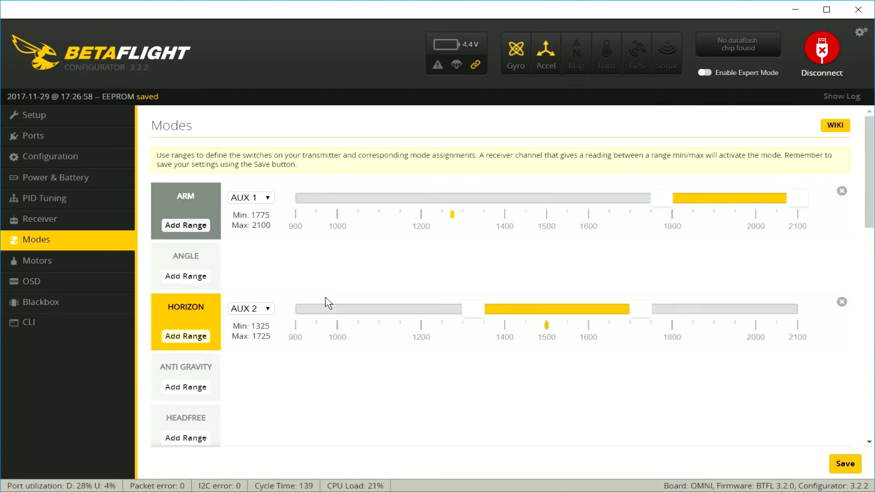
Step: Turn off the Artificial Horizon, Horizon Sidebars and Craft Name elements in the OSD
left_click(61, 290)
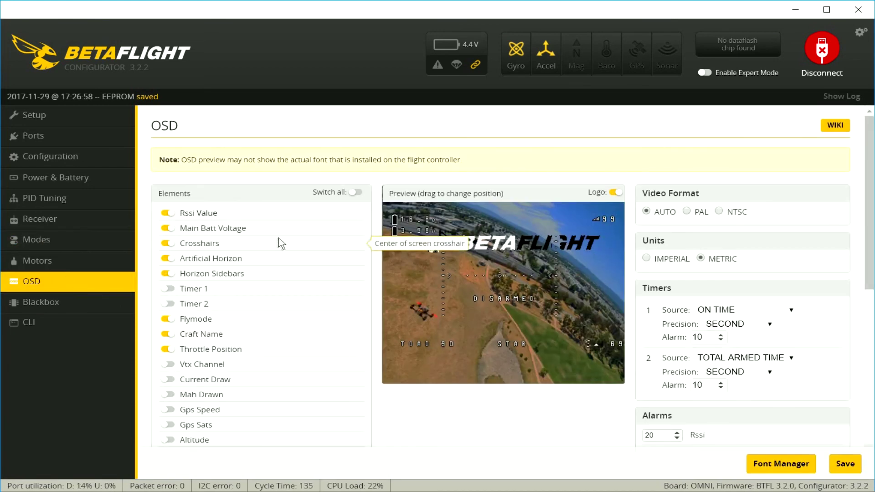
scroll(280, 239, "down", 2)
left_click(166, 195)
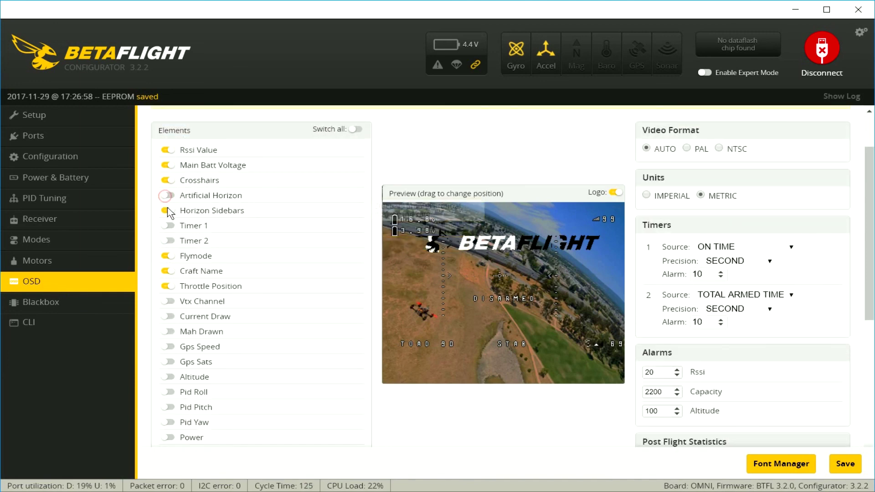
left_click(168, 210)
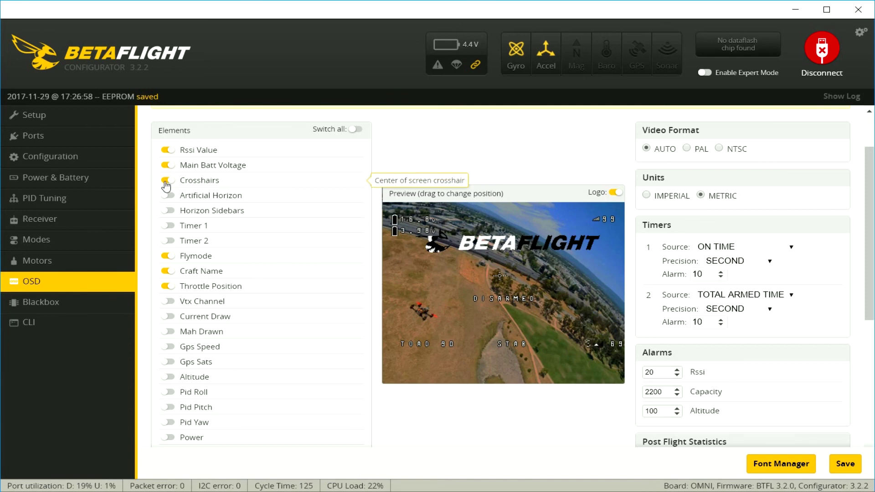
left_click(169, 272)
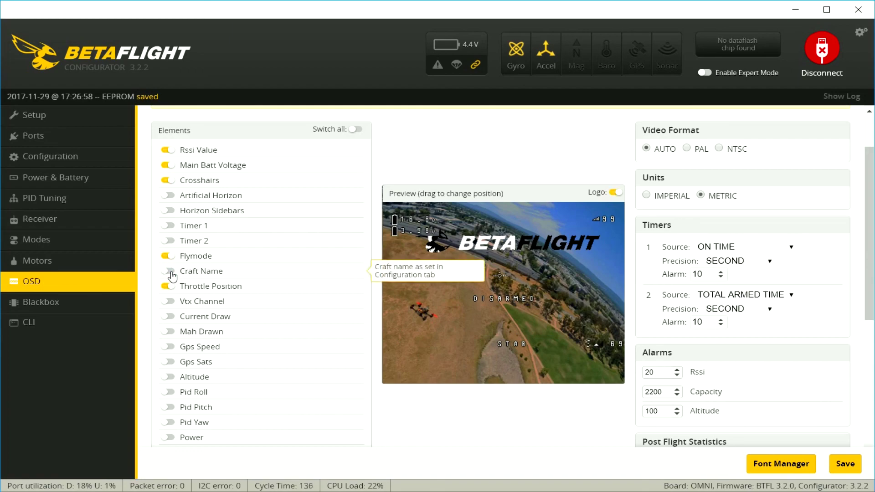